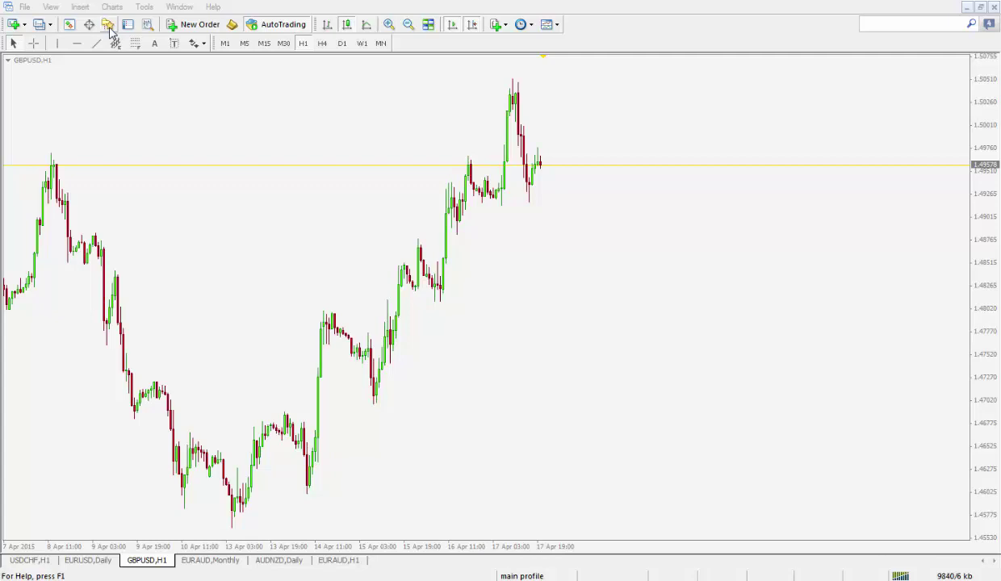
# Add the favourite custom indicator ERXGen Filter v1.6 to the GBPUSD H1 chart.
pyautogui.click(108, 25)
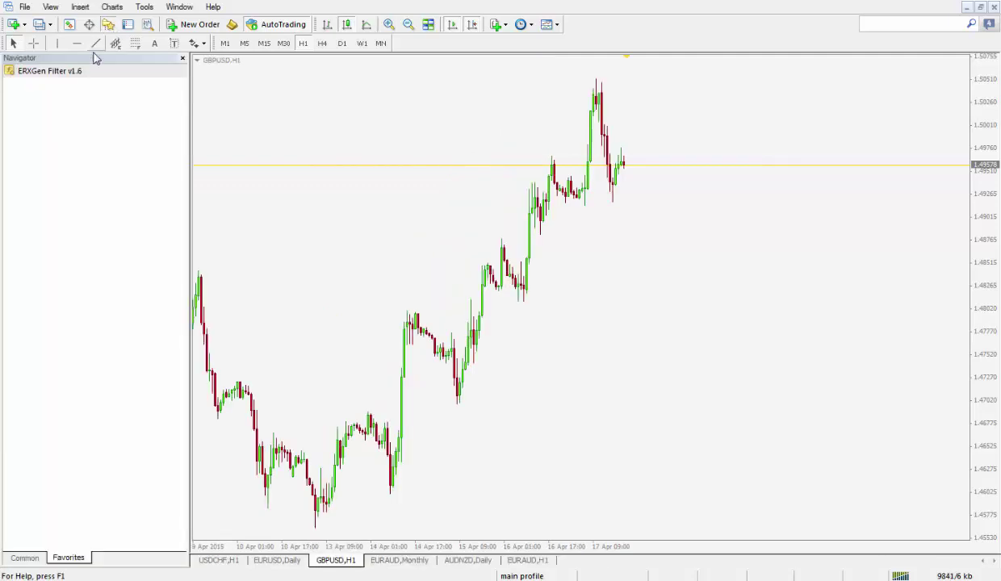
pyautogui.click(75, 72)
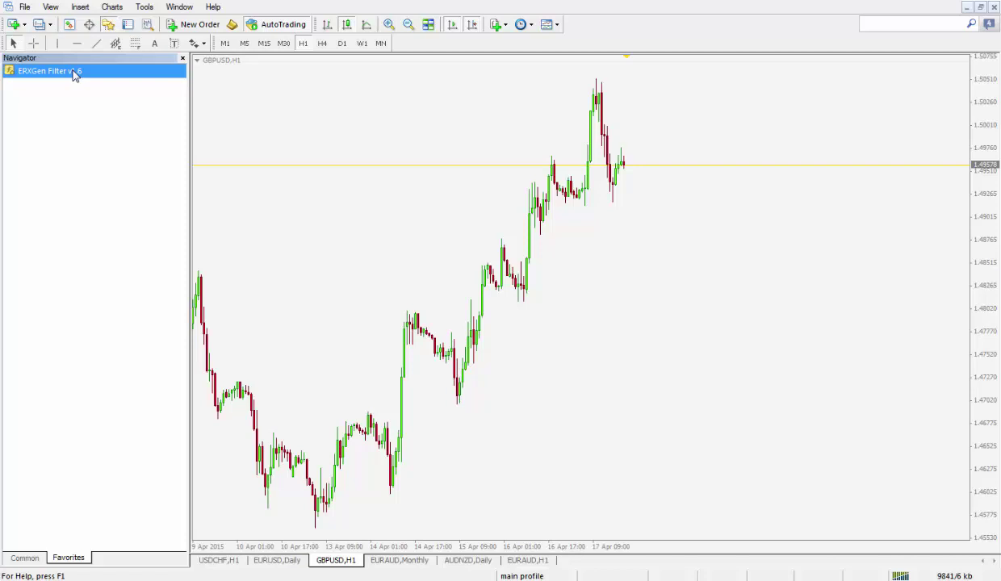
pyautogui.moveTo(75, 72); pyautogui.dragTo(340, 158)
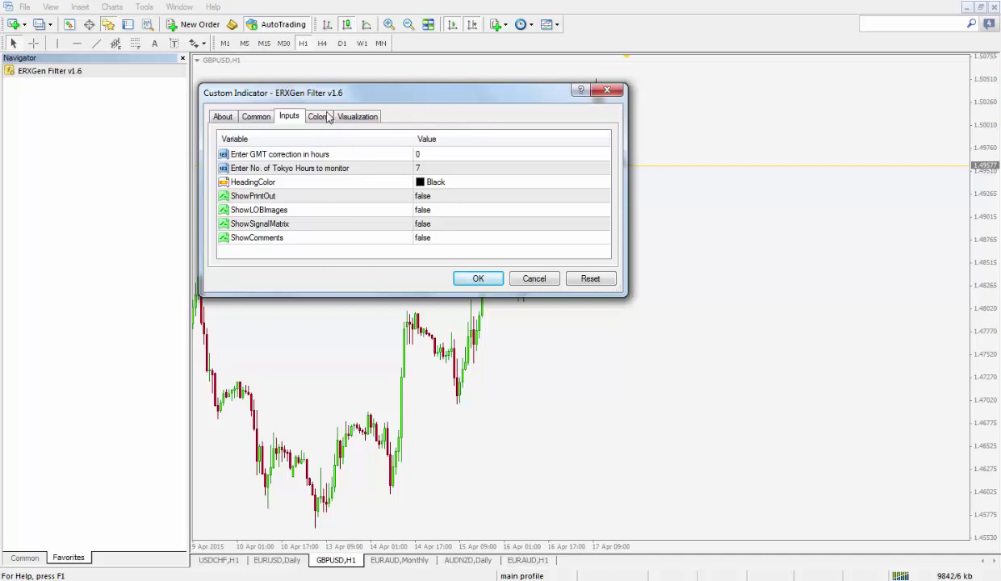
# Review the indicator's version information, import permissions, input variables, colors and timeframe visualization settings.
pyautogui.click(223, 117)
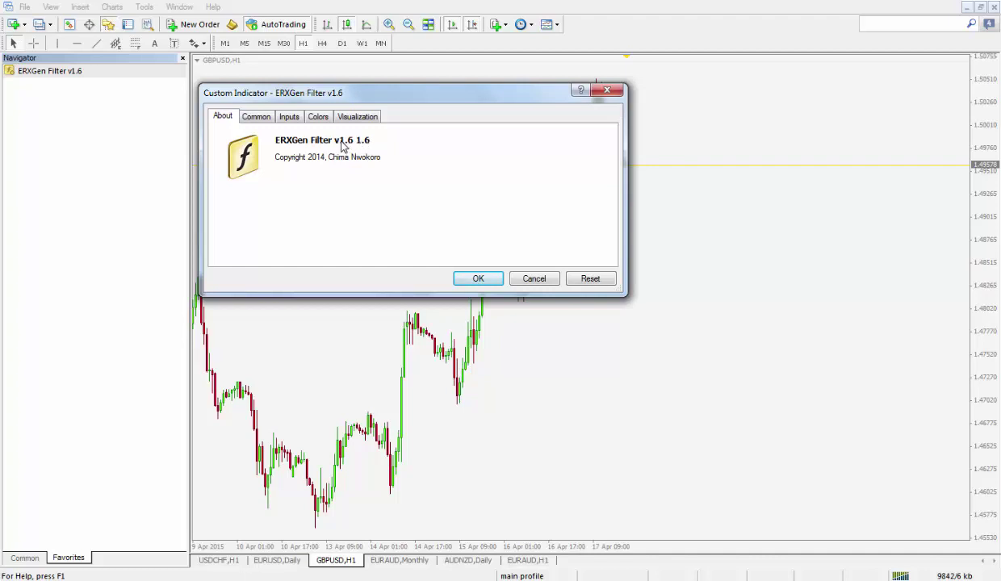
pyautogui.click(271, 120)
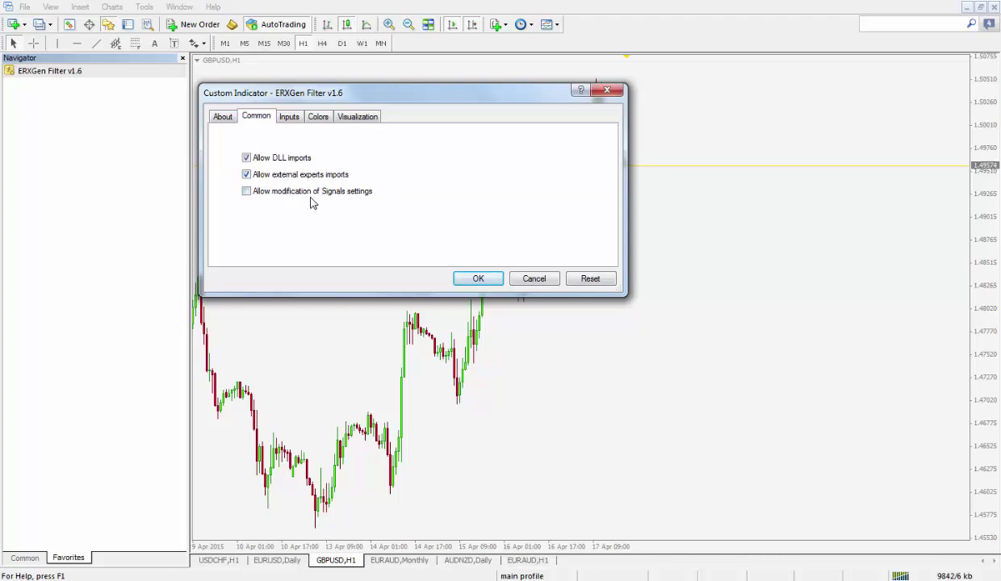
pyautogui.click(289, 117)
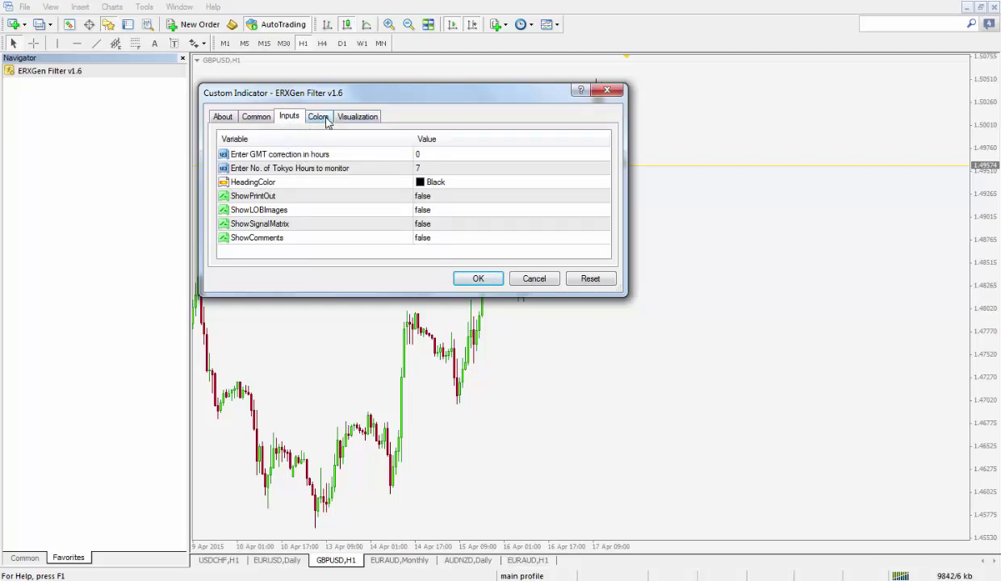
pyautogui.click(325, 119)
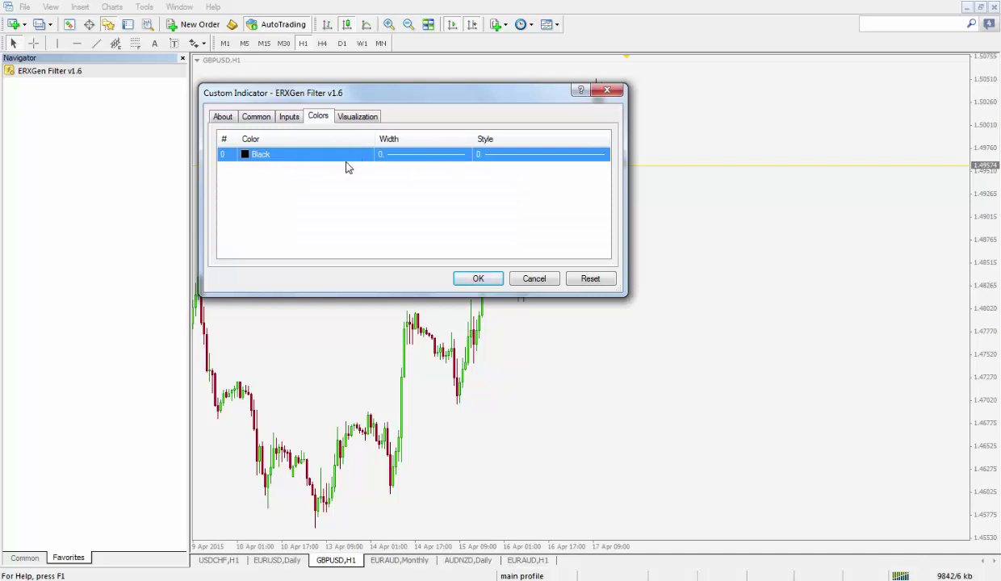
pyautogui.click(341, 118)
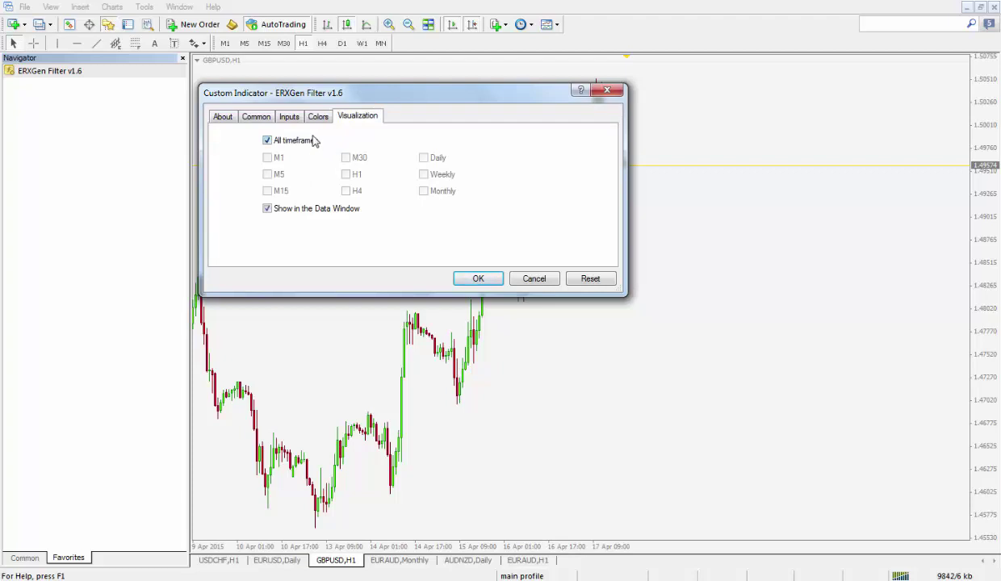
# Set the indicator's number of Tokyo hours to monitor to 6.
pyautogui.click(288, 117)
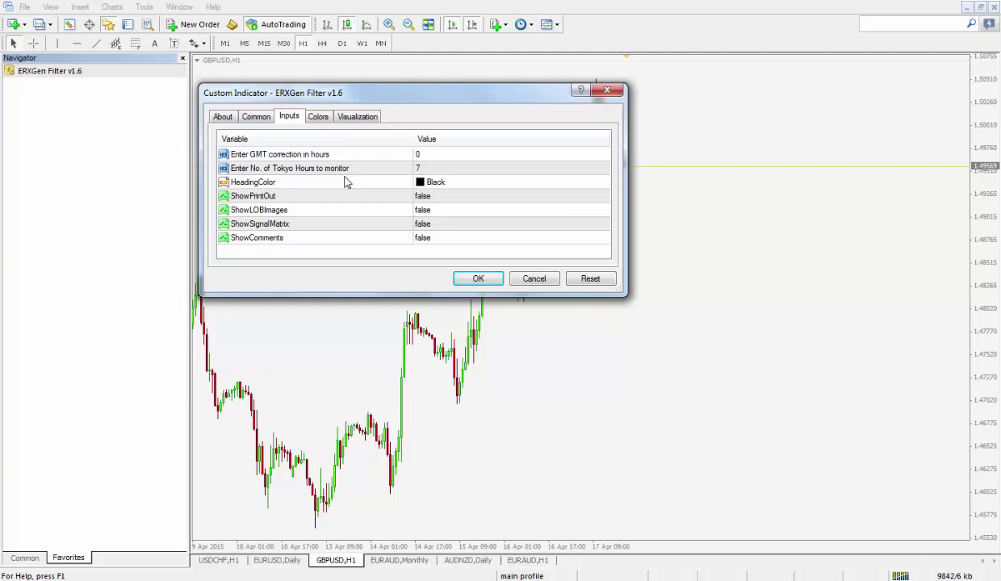
pyautogui.doubleClick(420, 167)
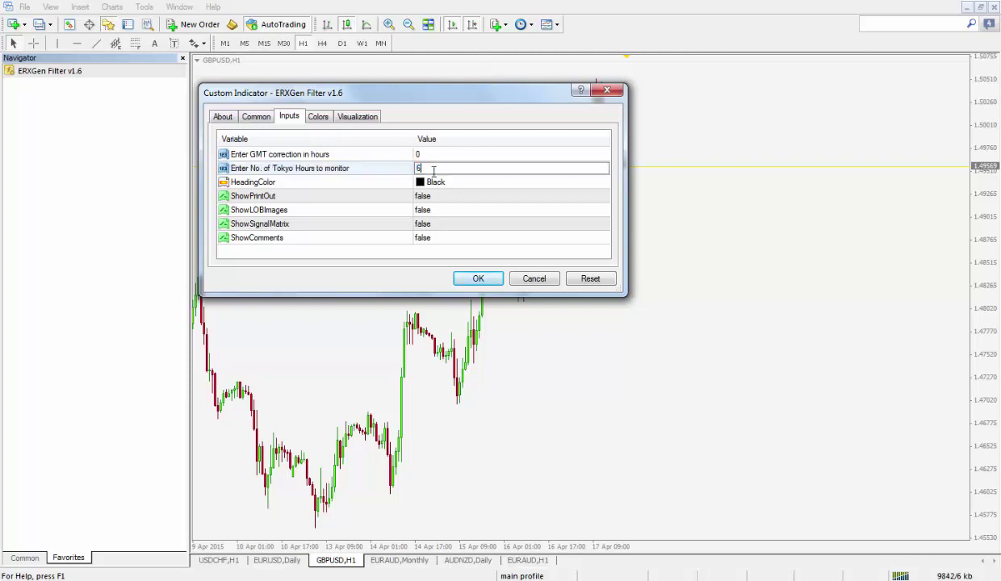
pyautogui.click(345, 181)
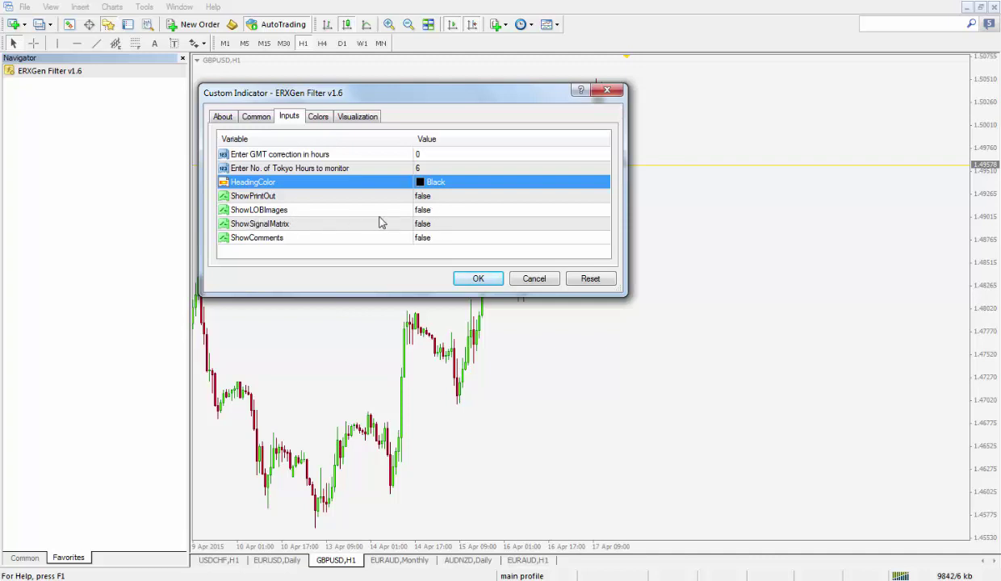
# Set ShowLOBImages to true and apply the indicator settings to the GBPUSD chart.
pyautogui.doubleClick(431, 211)
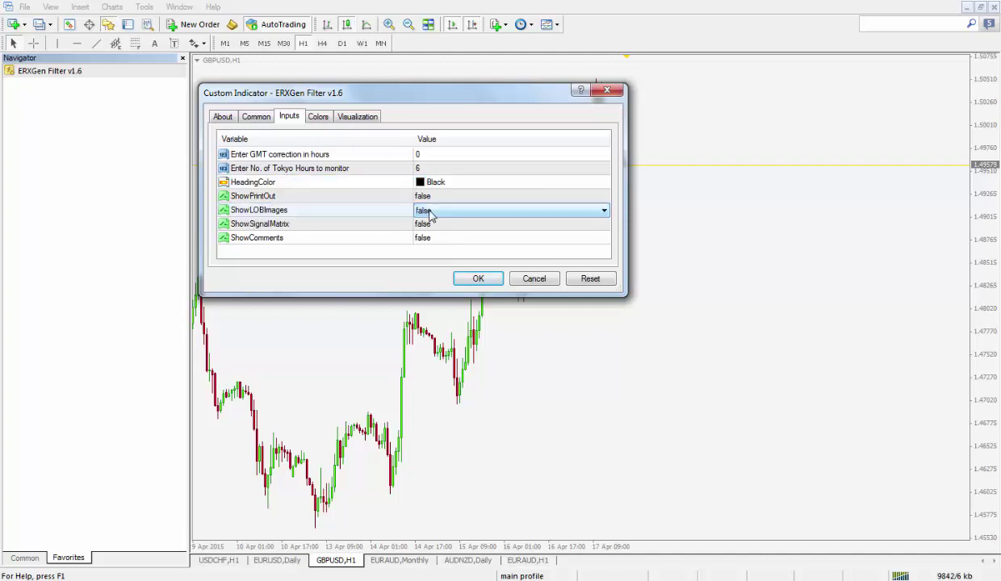
pyautogui.click(430, 211)
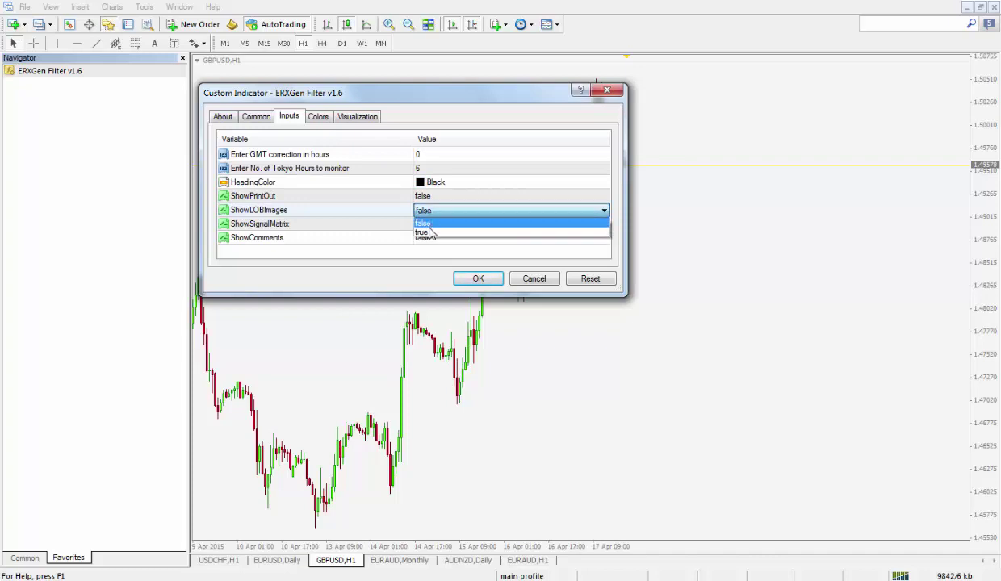
pyautogui.click(425, 233)
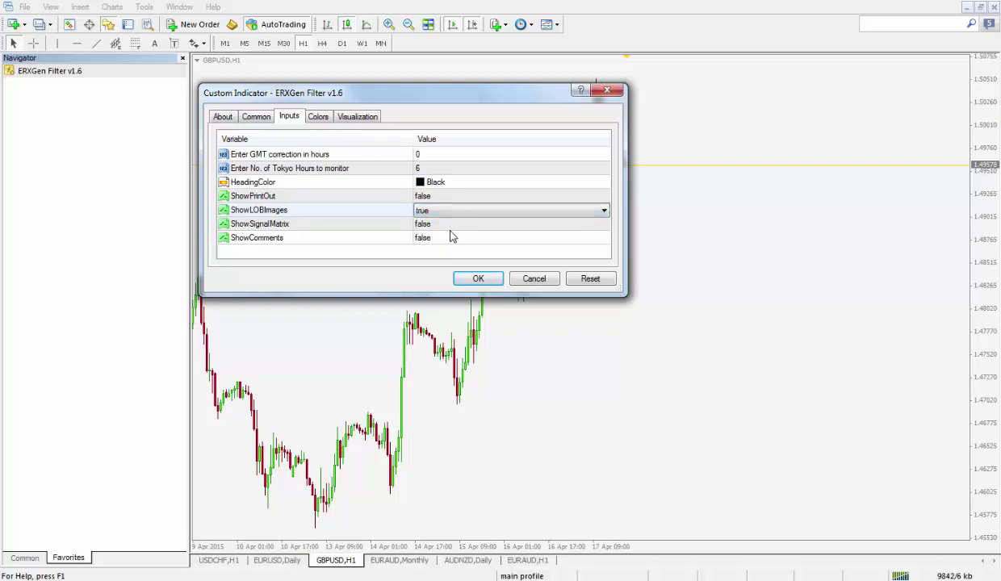
pyautogui.click(437, 224)
pyautogui.click(436, 213)
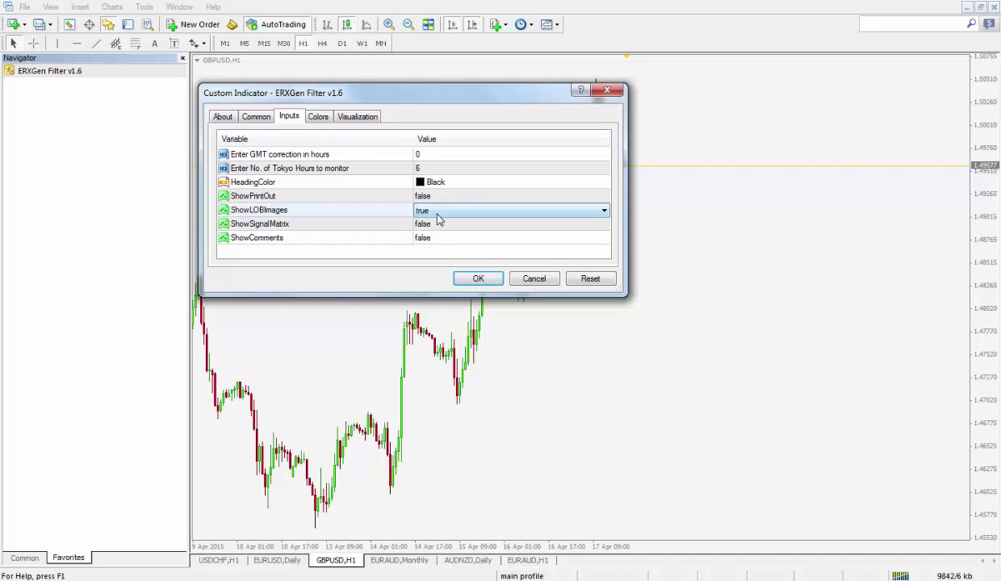
pyautogui.click(436, 213)
pyautogui.click(425, 232)
pyautogui.click(475, 280)
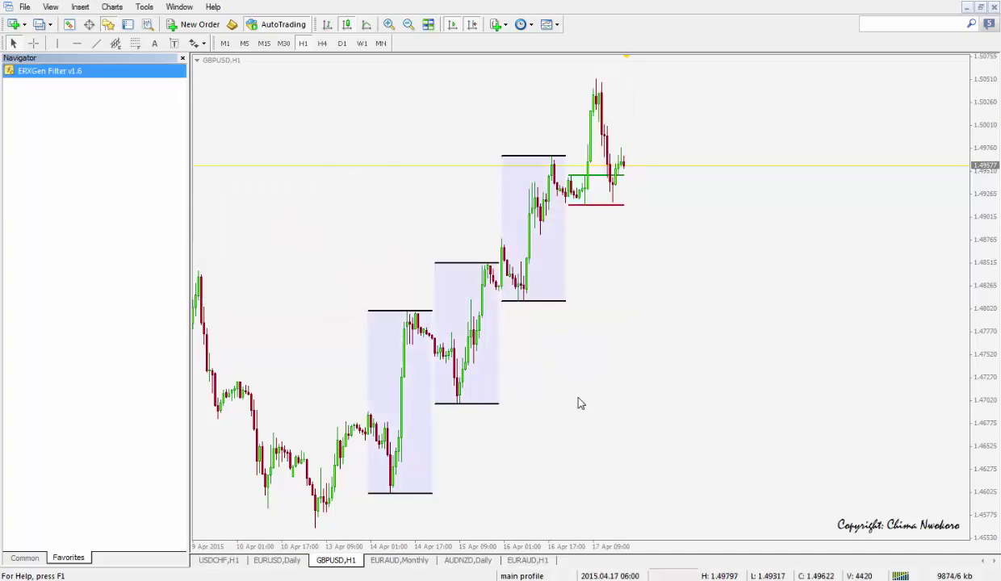
# Hide the Navigator and load USDCHF from Market Watch into the chart to examine its range boxes.
pyautogui.click(108, 24)
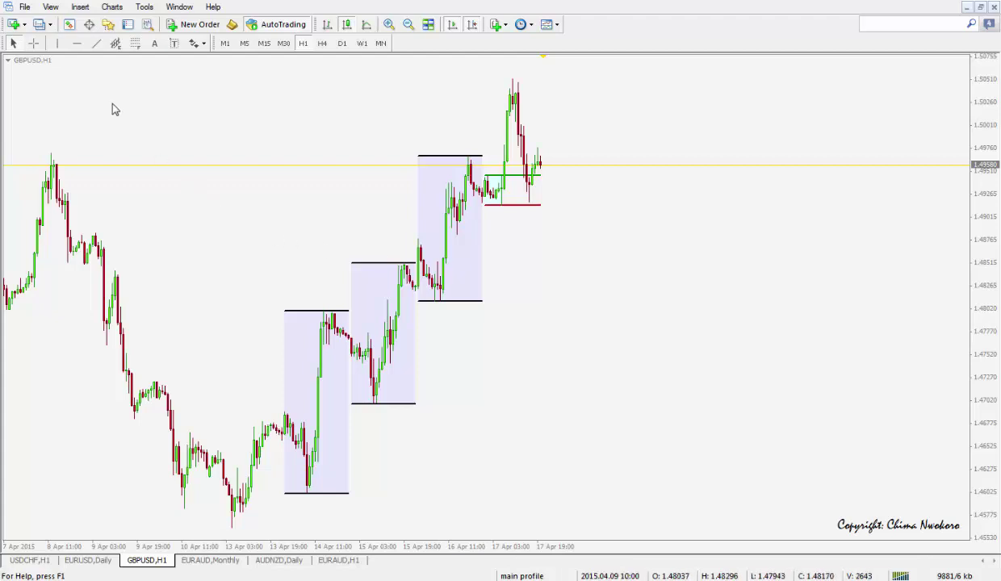
pyautogui.click(69, 25)
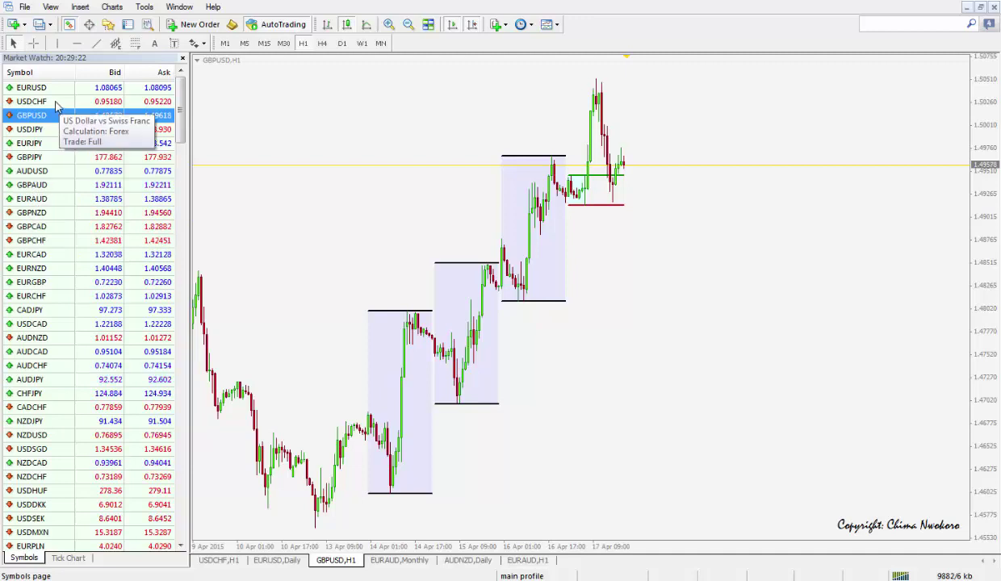
pyautogui.click(38, 101)
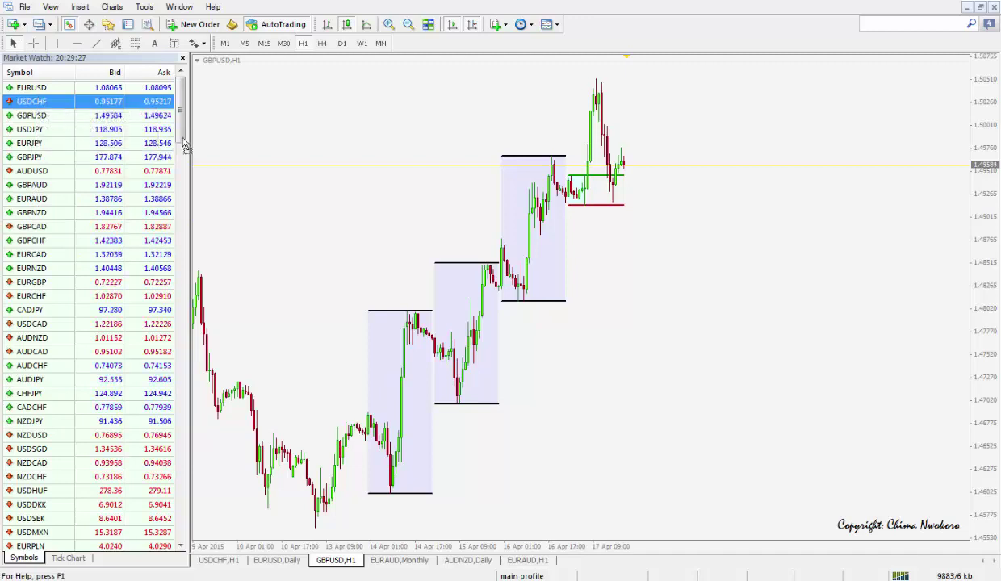
pyautogui.moveTo(225, 159); pyautogui.dragTo(226, 161)
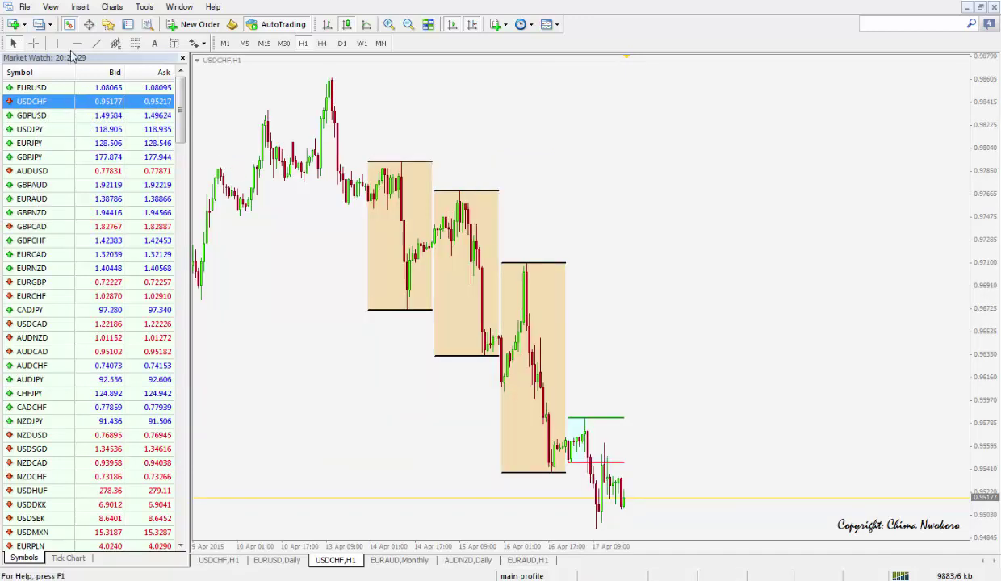
pyautogui.click(69, 25)
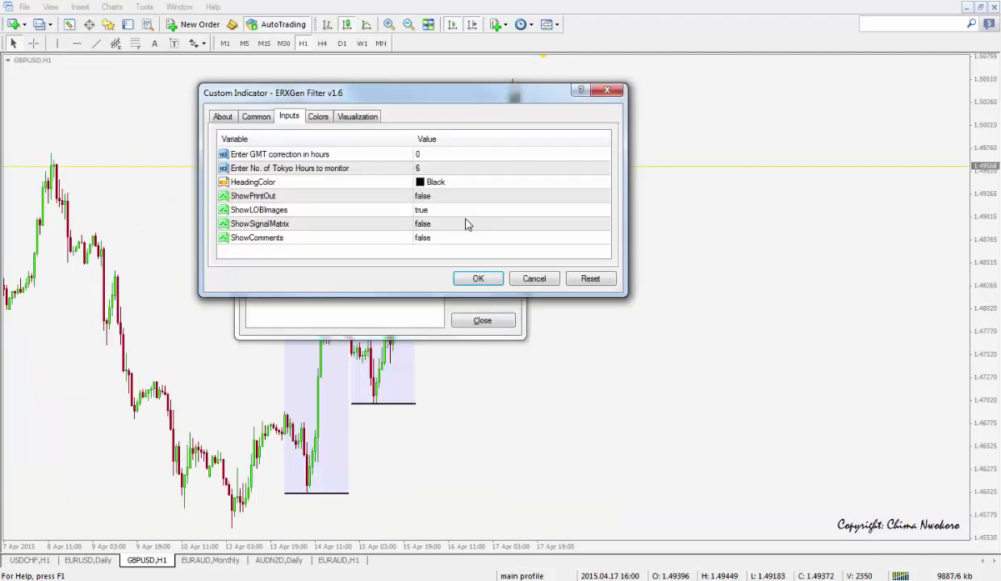
# Set the indicator's ShowLOBImages to false and ShowSignalMatrix to true, and apply the settings to the GBPUSD chart.
pyautogui.click(431, 211)
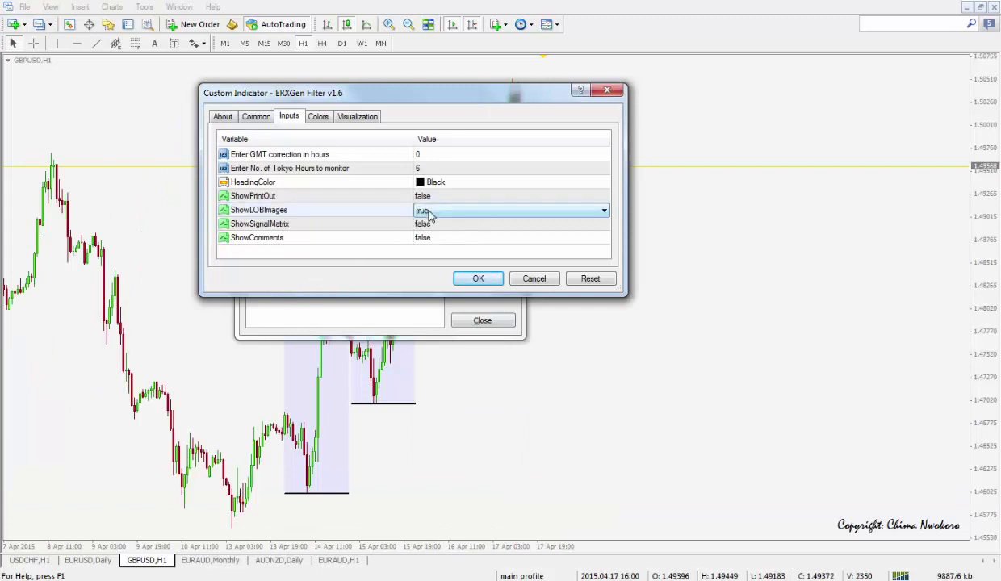
pyautogui.click(432, 212)
pyautogui.click(428, 227)
pyautogui.click(428, 226)
pyautogui.click(428, 226)
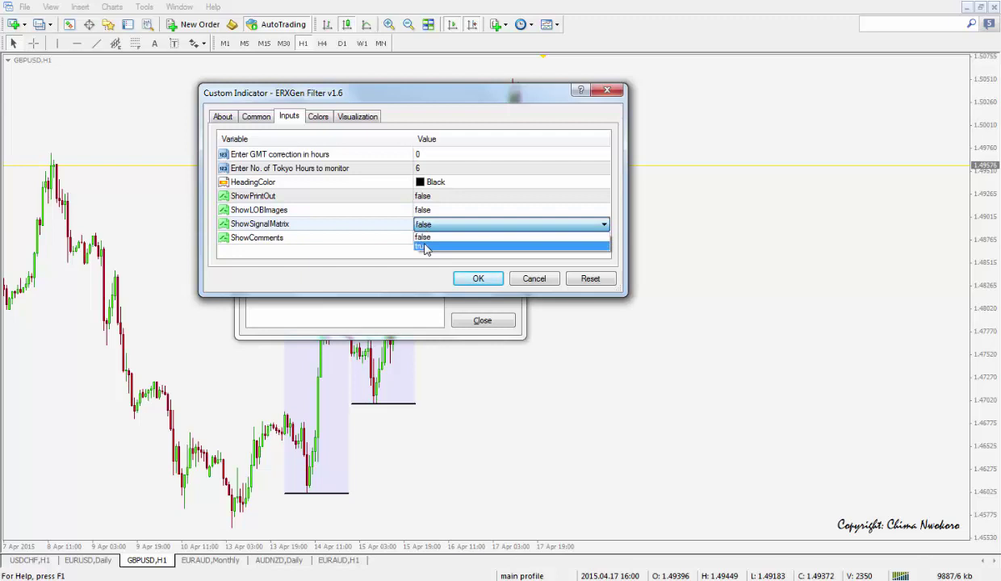
pyautogui.click(426, 247)
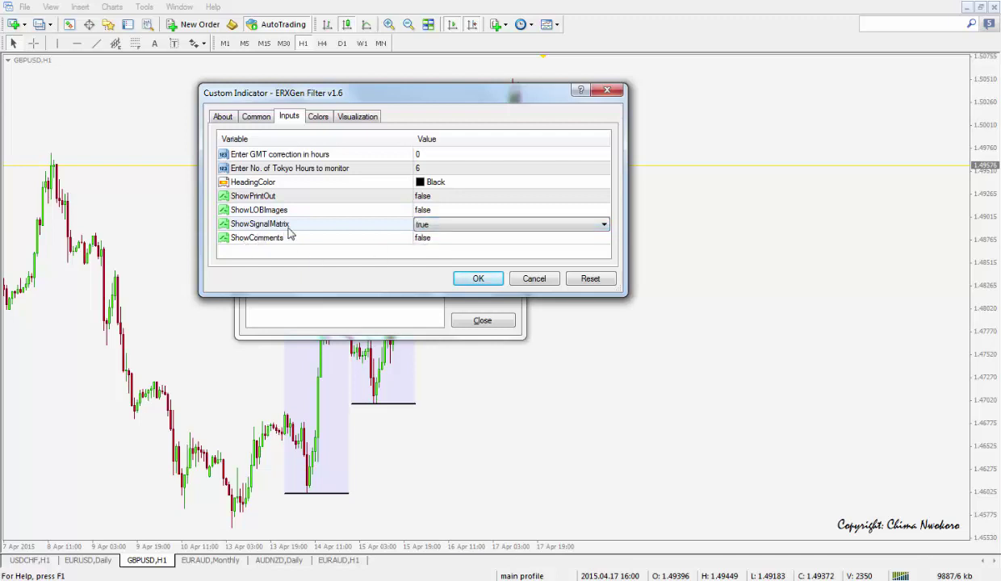
pyautogui.click(480, 279)
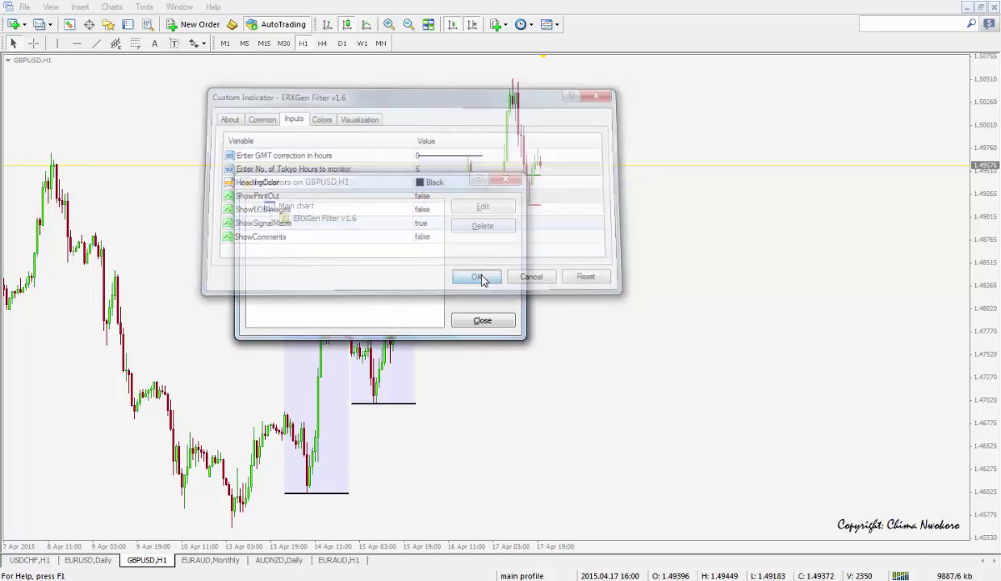
pyautogui.click(480, 322)
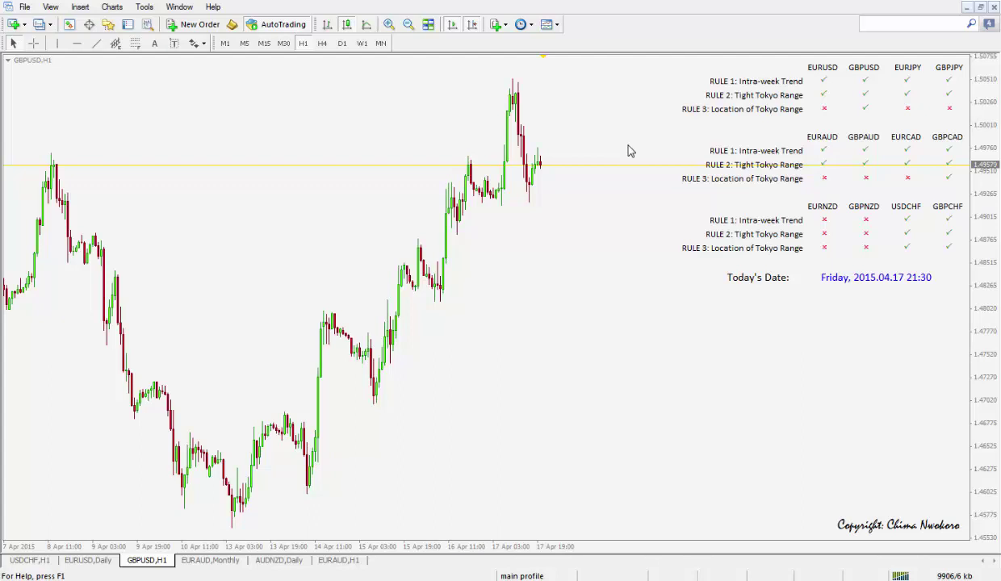
# Reopen the ERXGen Filter v1.6 settings on the GBPUSD chart and set ShowSignalMatrix to false.
pyautogui.hotkey('ctrl', 'i')
pyautogui.doubleClick(415, 218)
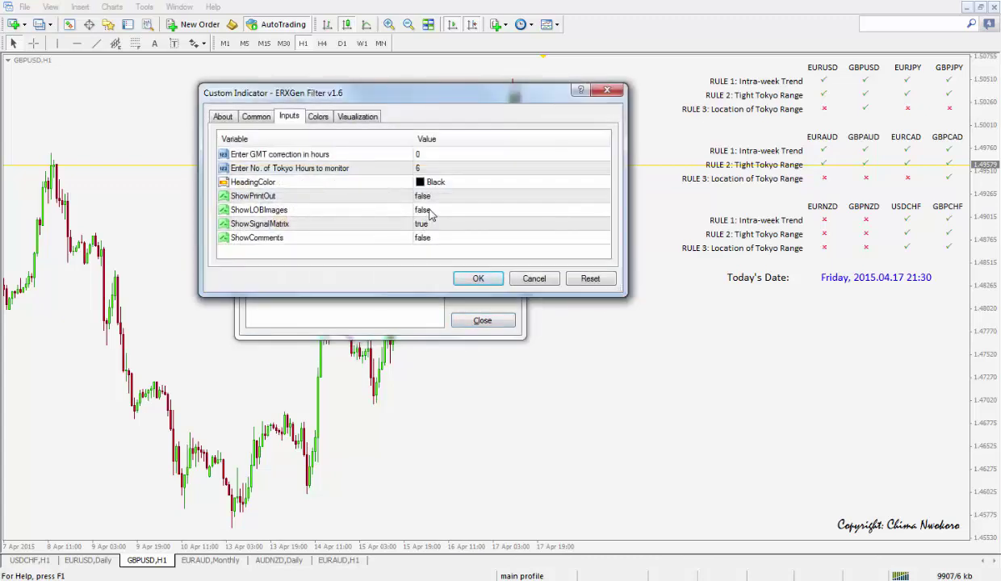
pyautogui.click(429, 212)
pyautogui.click(429, 212)
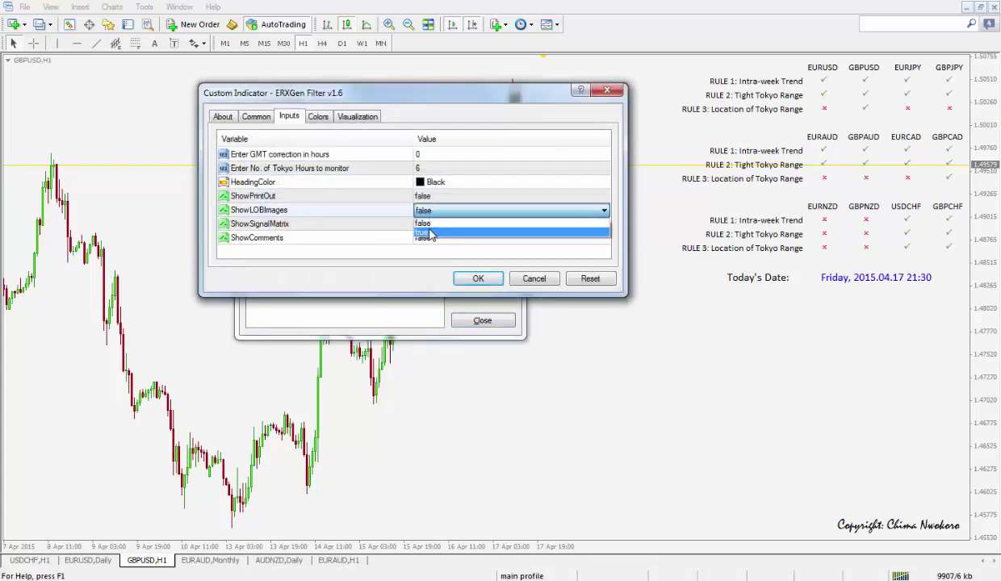
pyautogui.click(426, 223)
pyautogui.click(428, 225)
pyautogui.click(429, 225)
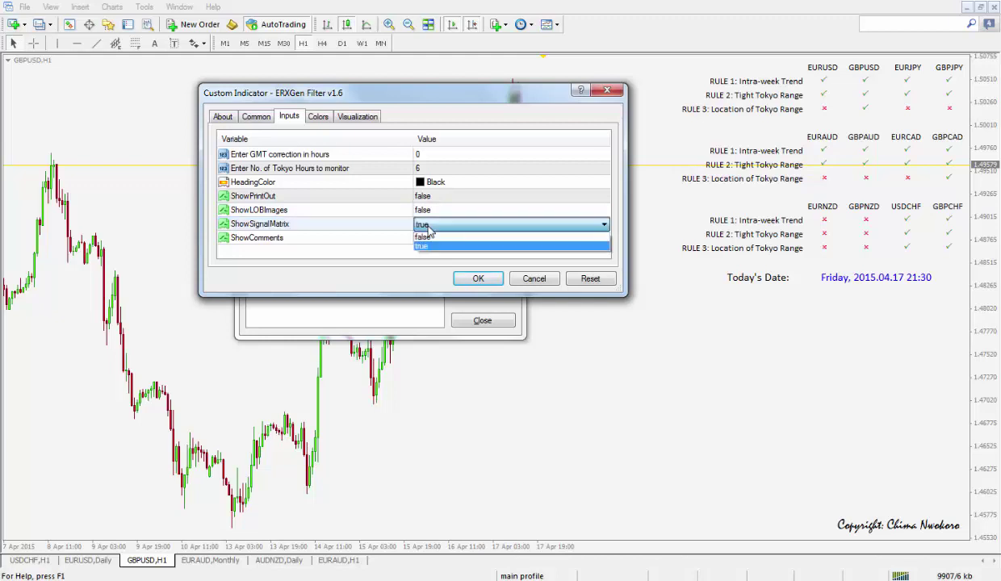
pyautogui.click(428, 236)
# Set ShowComments to true, apply the indicator settings and close the indicator list.
pyautogui.click(427, 238)
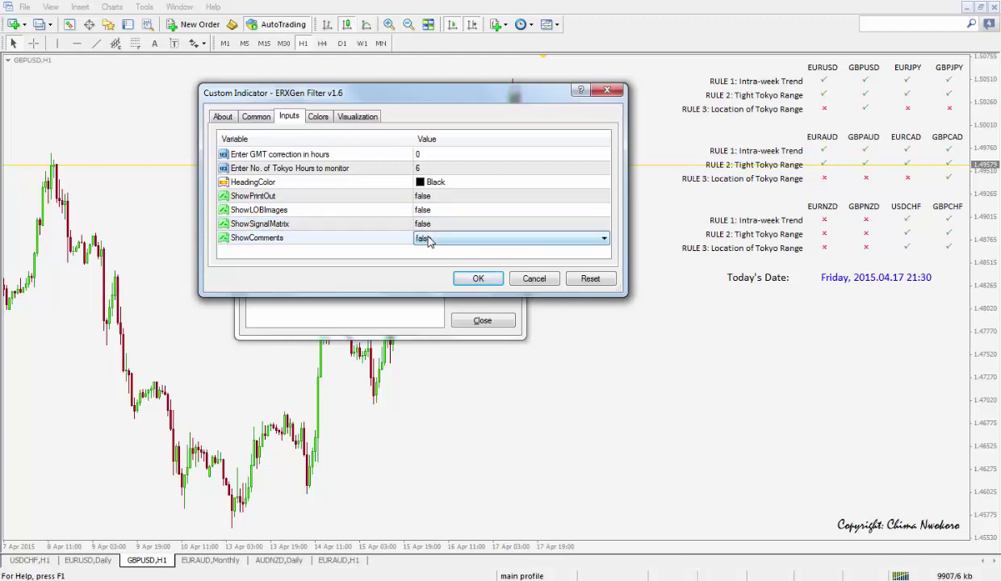
pyautogui.click(430, 239)
pyautogui.click(432, 260)
pyautogui.click(477, 278)
pyautogui.click(478, 320)
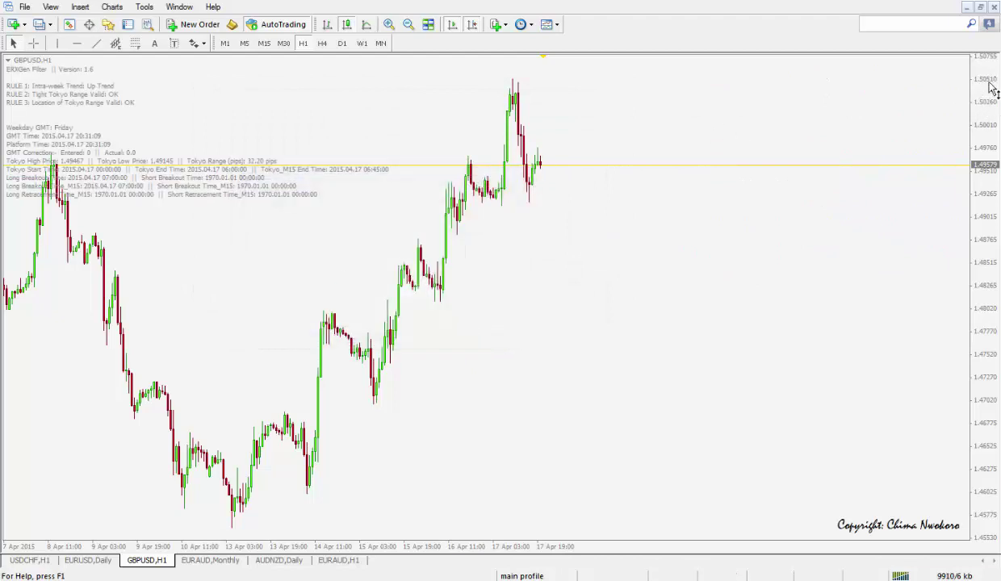
# Examine the indicator's rule comments on GBPUSD, and load GBPJPY into the chart to read its comments as well.
pyautogui.moveTo(991, 81); pyautogui.dragTo(992, 197)
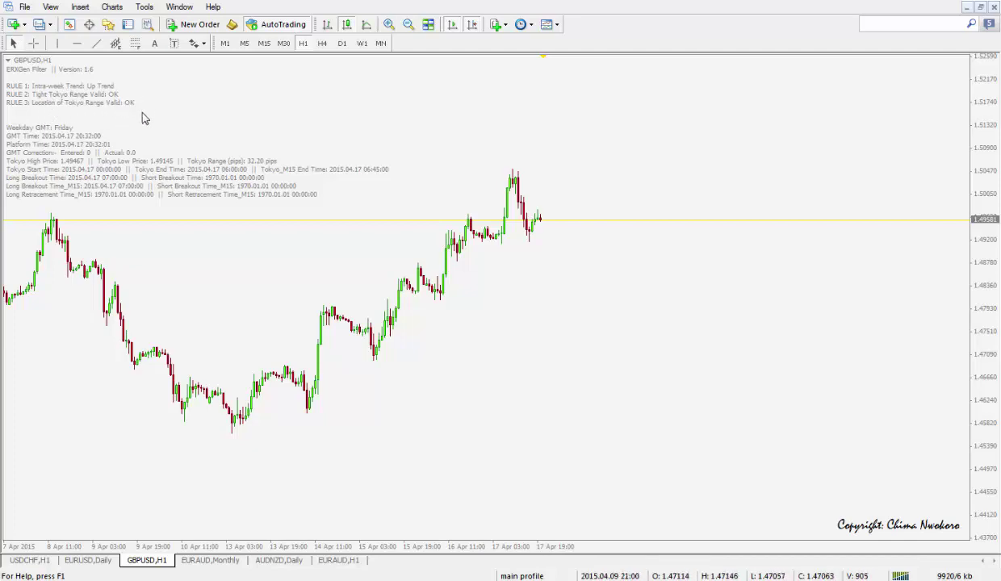
pyautogui.hotkey('ctrl', 'm')
pyautogui.moveTo(29, 157); pyautogui.dragTo(384, 132)
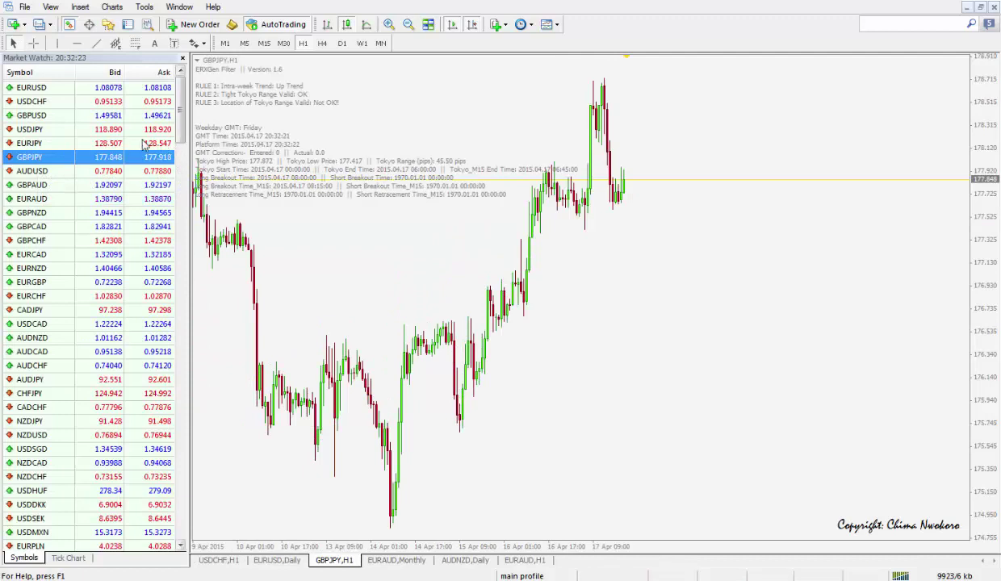
pyautogui.click(69, 25)
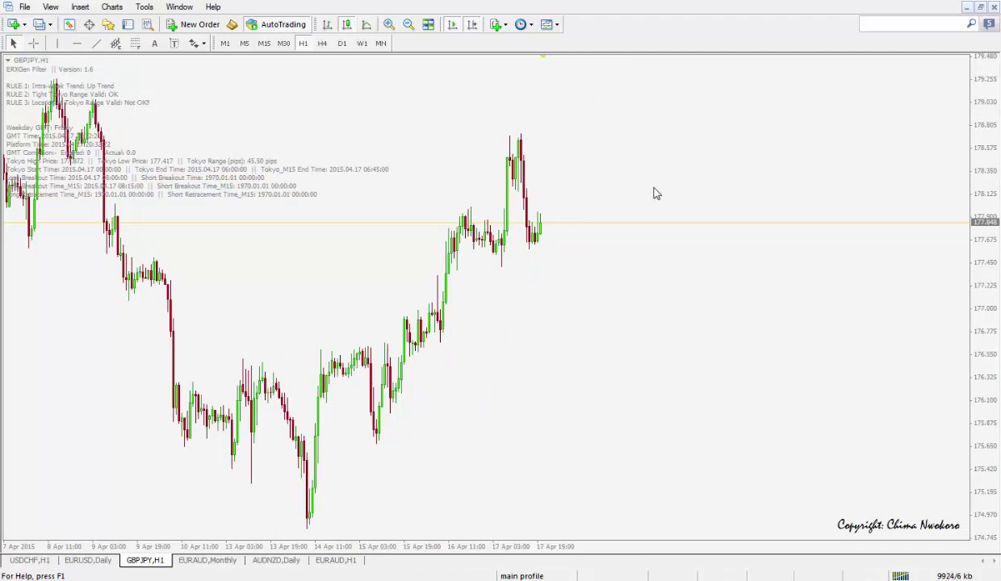
pyautogui.moveTo(987, 134); pyautogui.dragTo(980, 242)
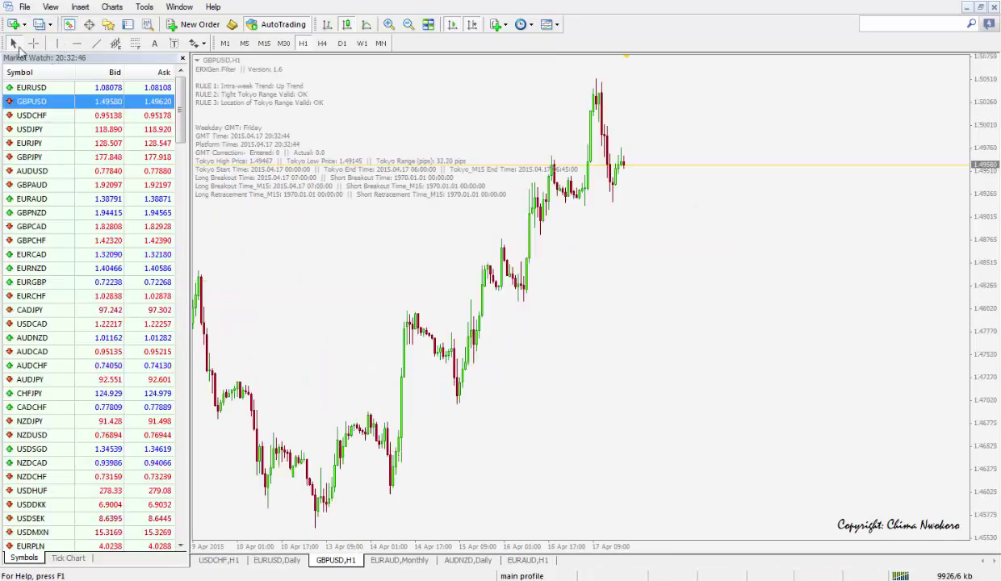
# Hide the Market Watch and apply the ERXGen Filter v1.6 settings with ShowLOBImages, ShowSignalMatrix and ShowComments all set to true.
pyautogui.click(69, 25)
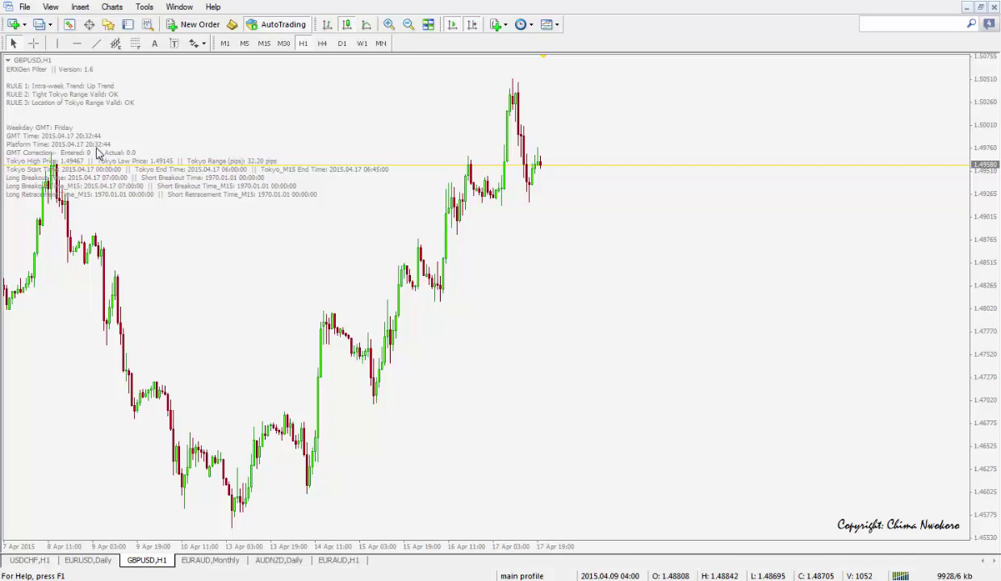
pyautogui.click(70, 25)
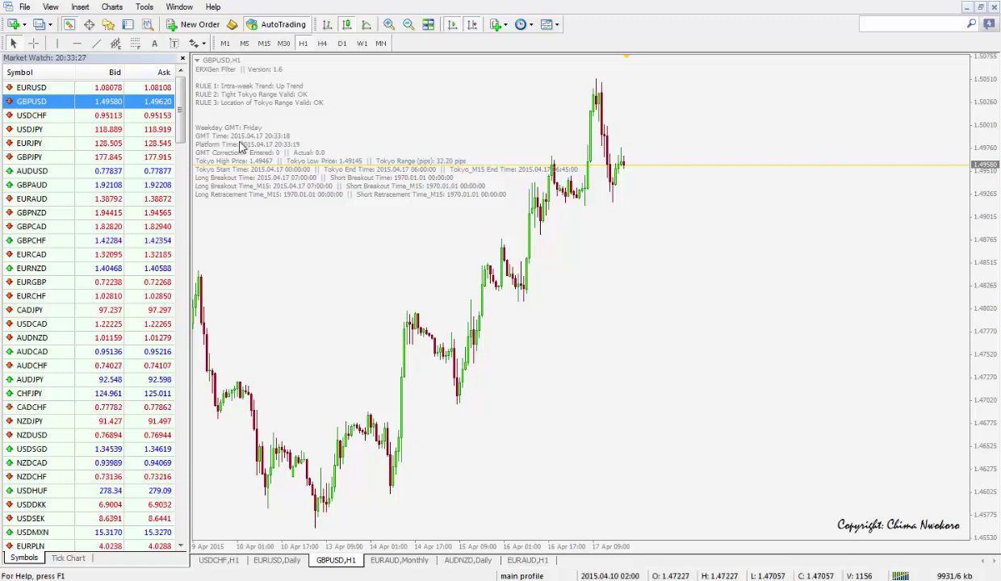
pyautogui.click(69, 24)
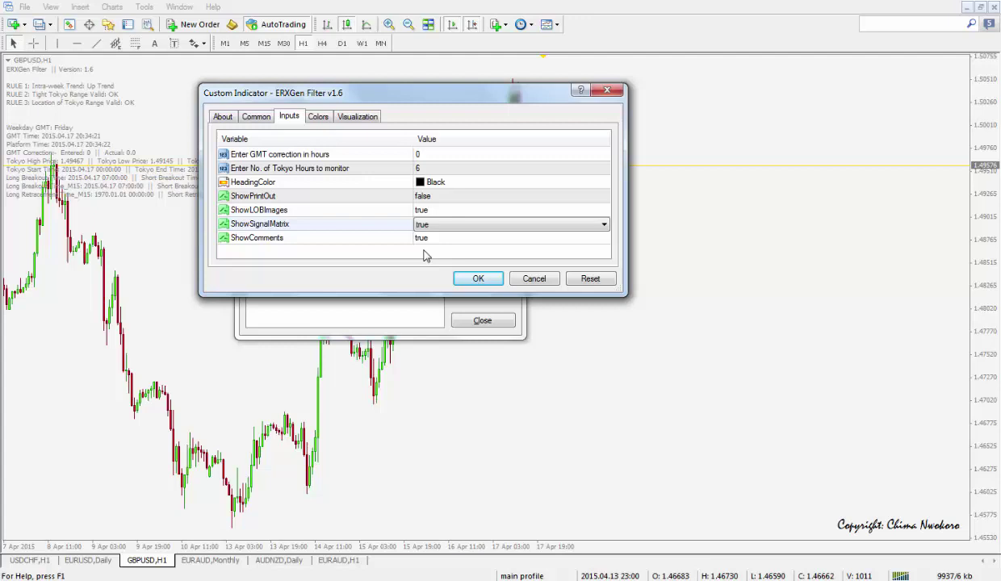
pyautogui.click(477, 279)
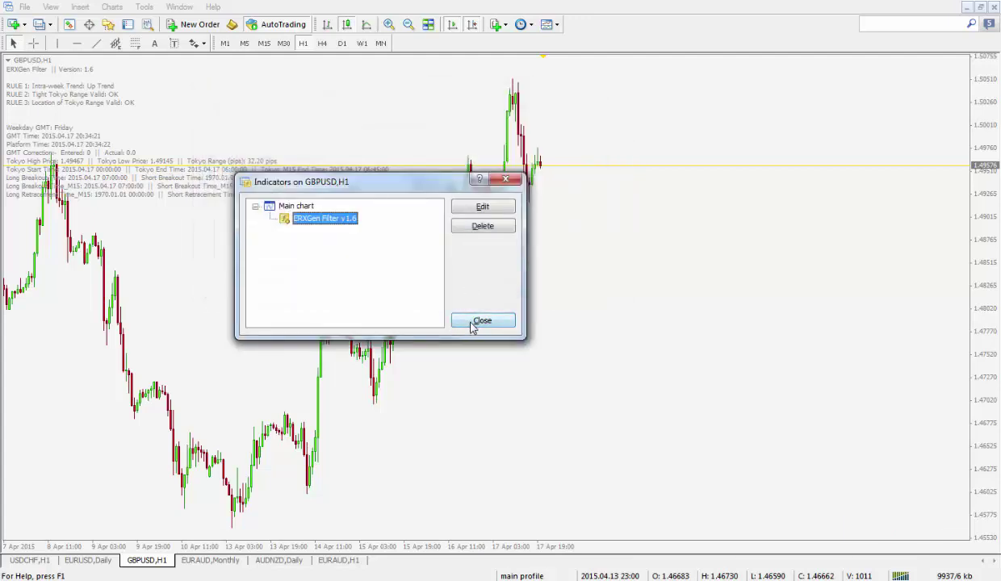
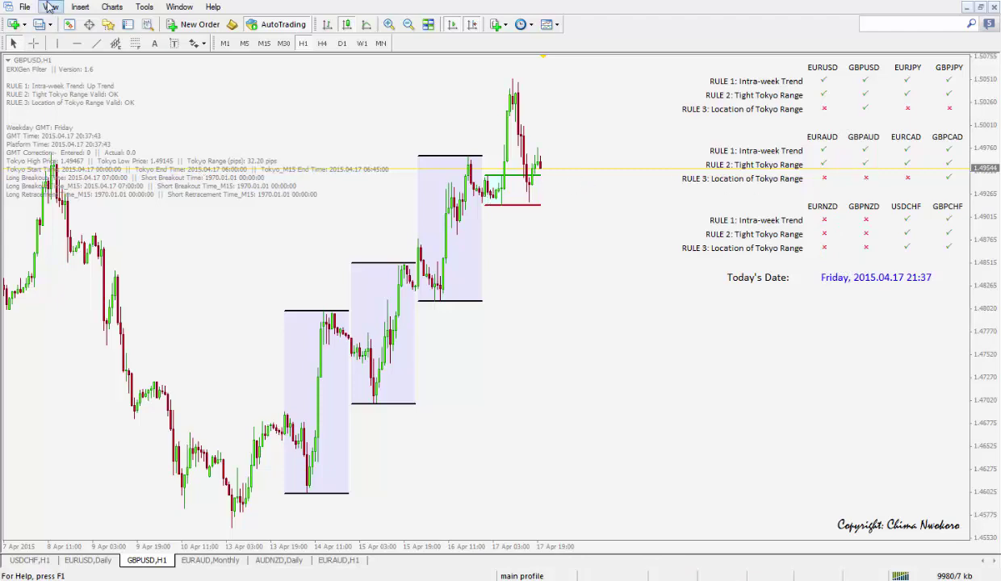
# Load GBPCAD into the chart, hide the Market Watch, and measure the move from the upper Tokyo line to the breakout high.
pyautogui.hotkey('ctrl', 'm')
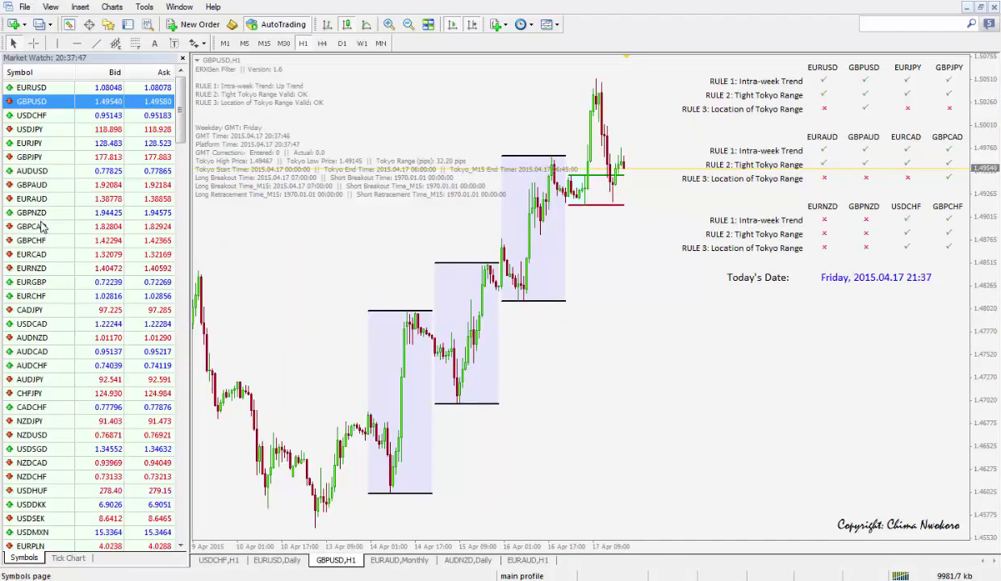
pyautogui.moveTo(42, 227); pyautogui.dragTo(239, 203)
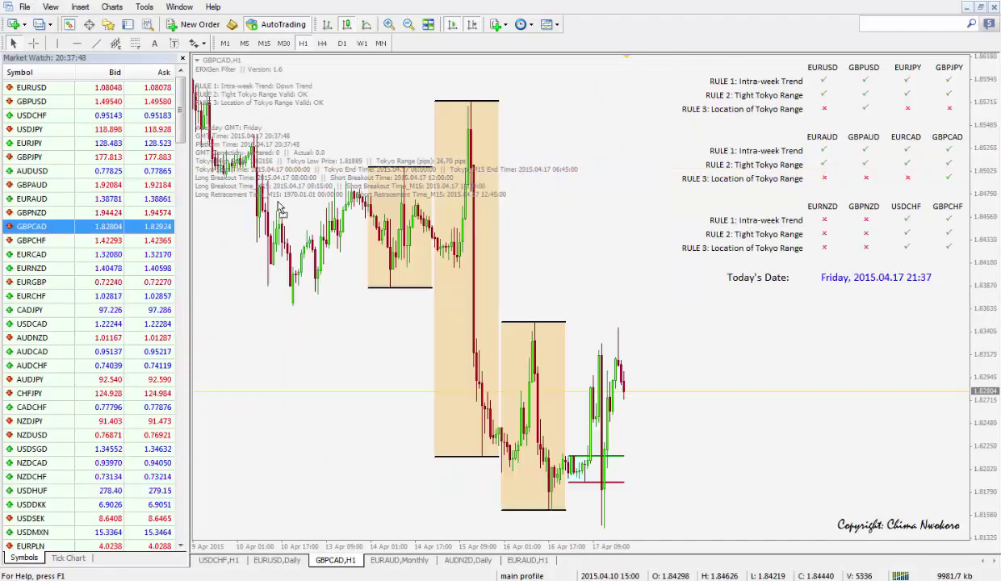
pyautogui.click(71, 25)
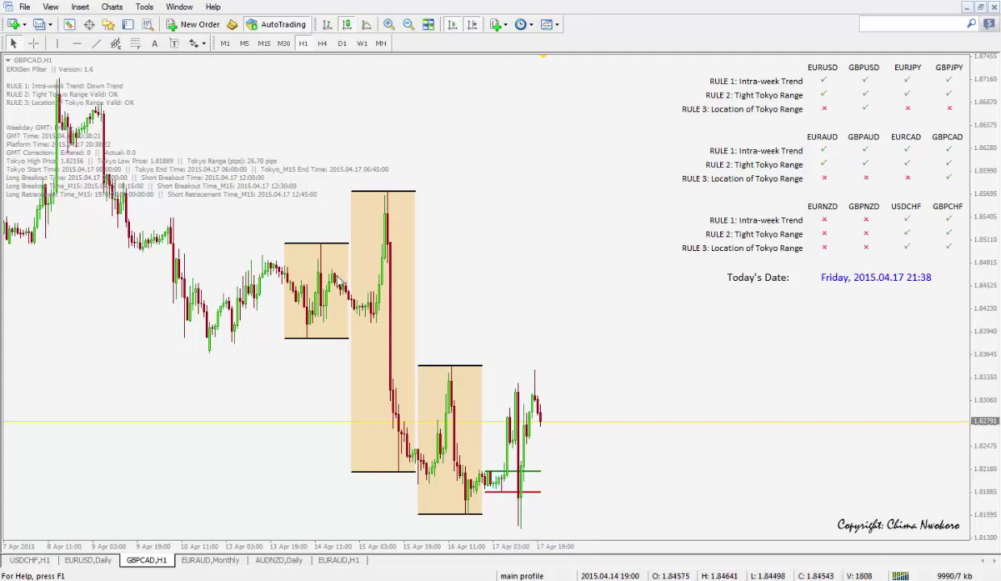
pyautogui.click(33, 44)
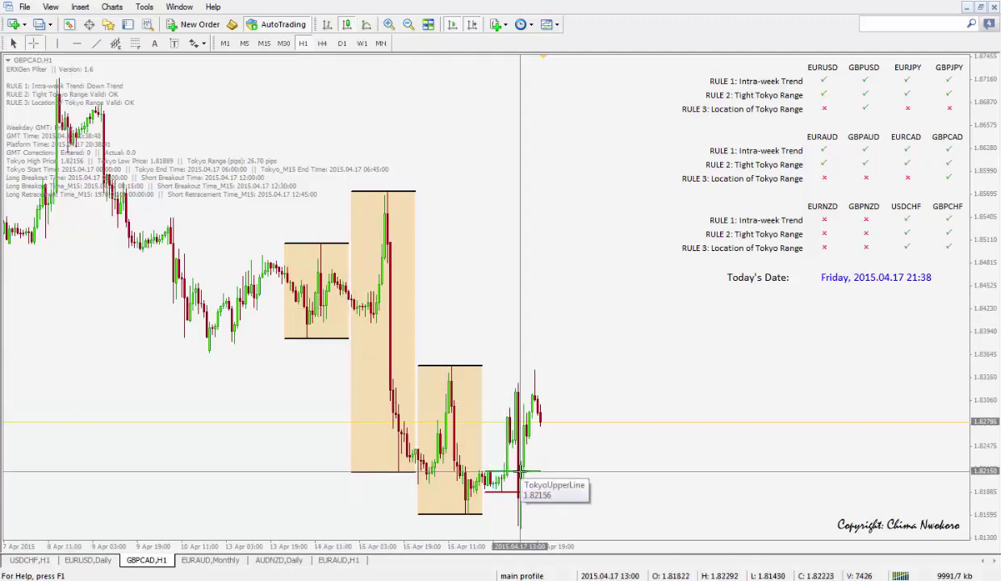
pyautogui.moveTo(521, 471); pyautogui.dragTo(517, 397)
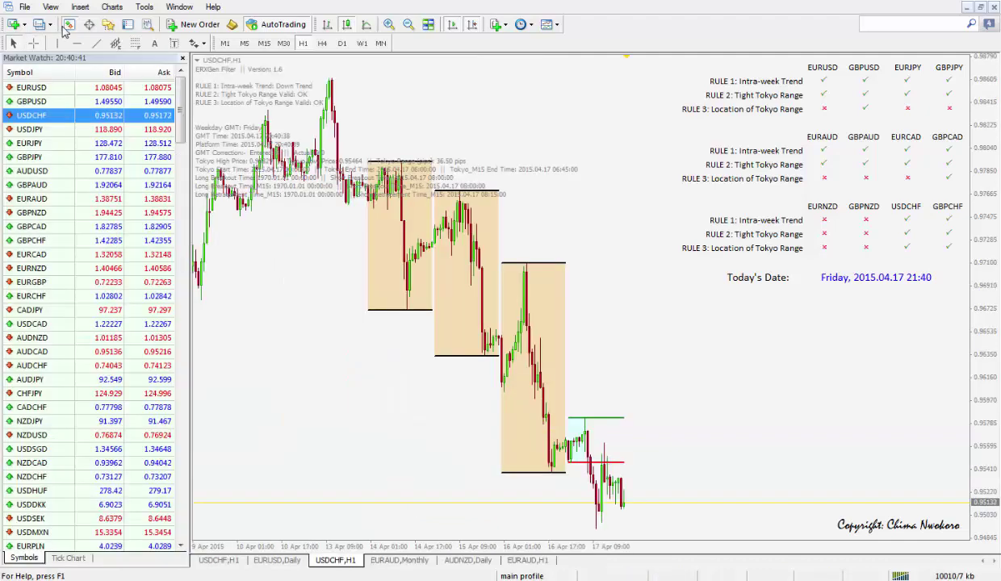
# Hide the Market Watch on the USDCHF chart and measure the drop from the lower Tokyo line to the day's low.
pyautogui.click(68, 25)
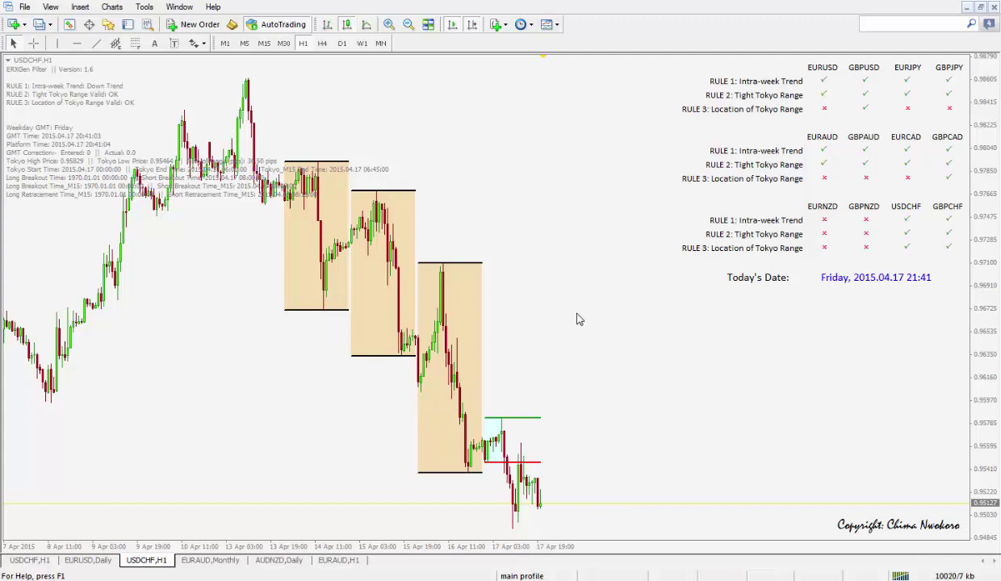
pyautogui.click(33, 46)
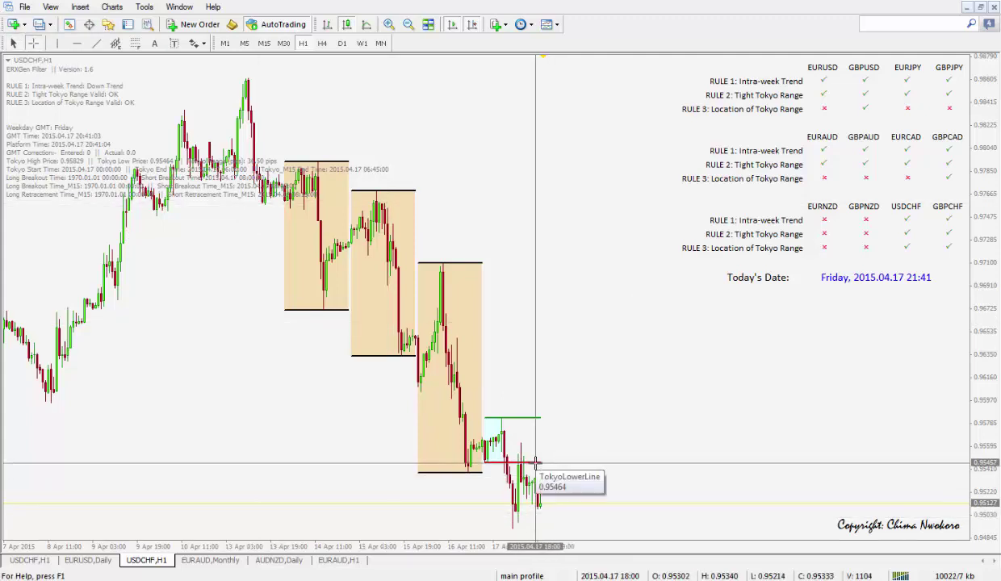
pyautogui.moveTo(535, 462); pyautogui.dragTo(515, 526)
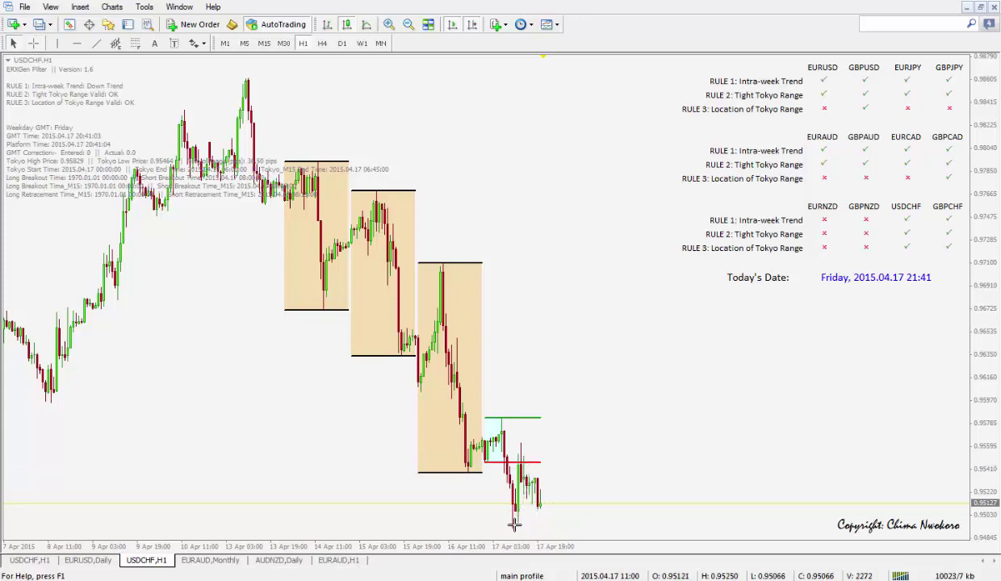